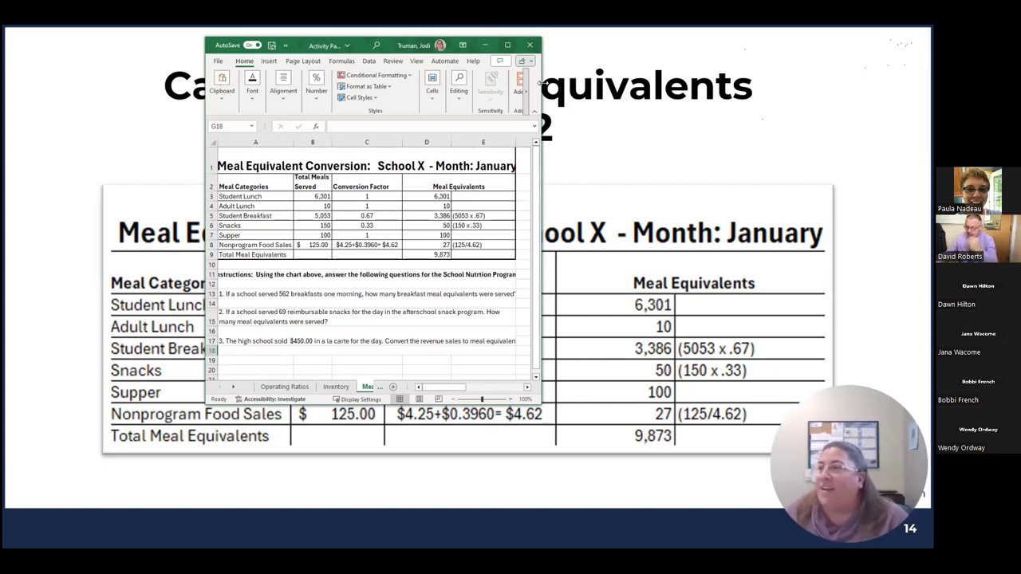
- Maximize the activity workbook window and widen column E of the School X meal equivalent table on the Meal Equivalents sheet
left_click(506, 45)
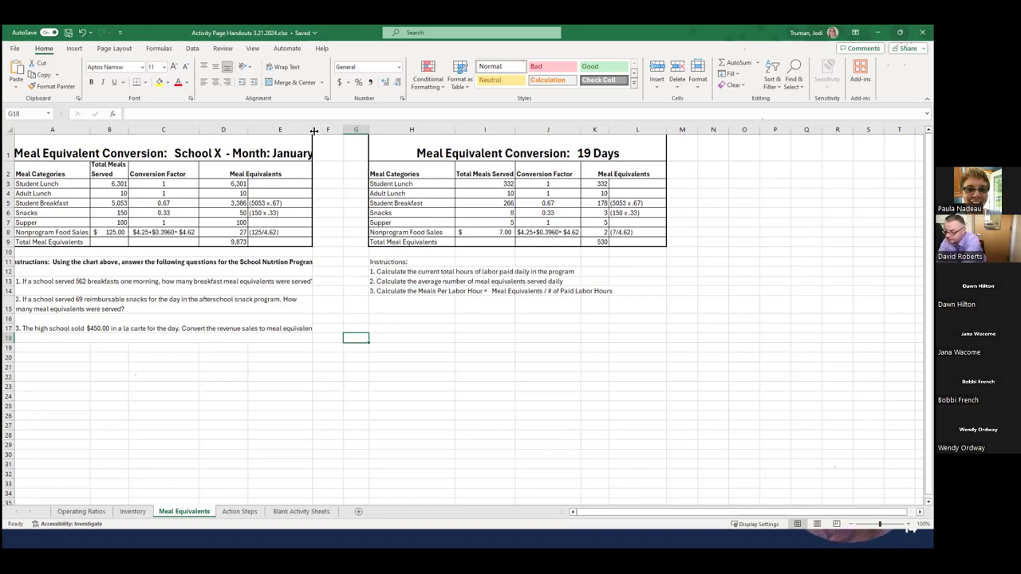
left_click_drag(318, 126, 317, 125)
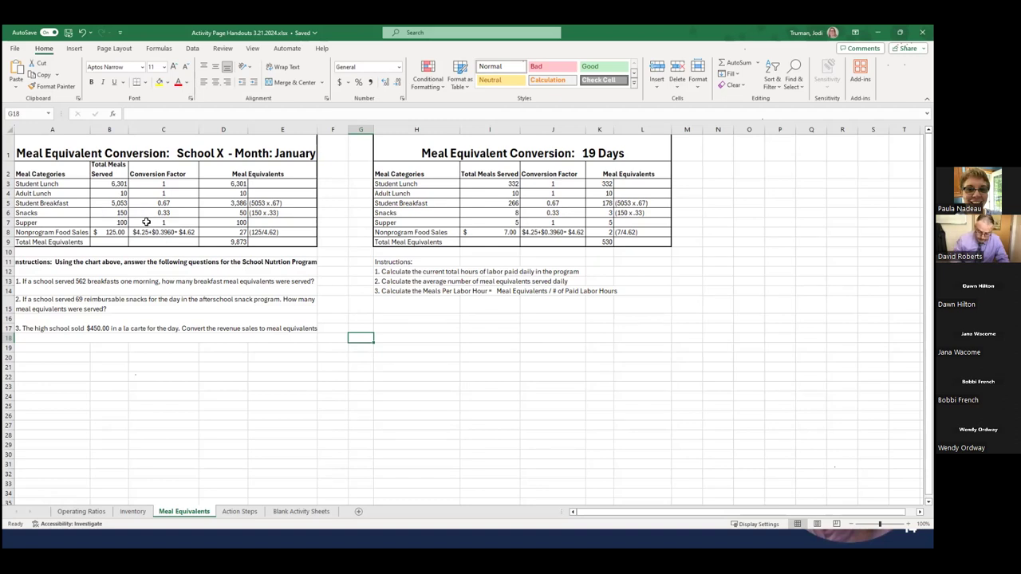
left_click(176, 204)
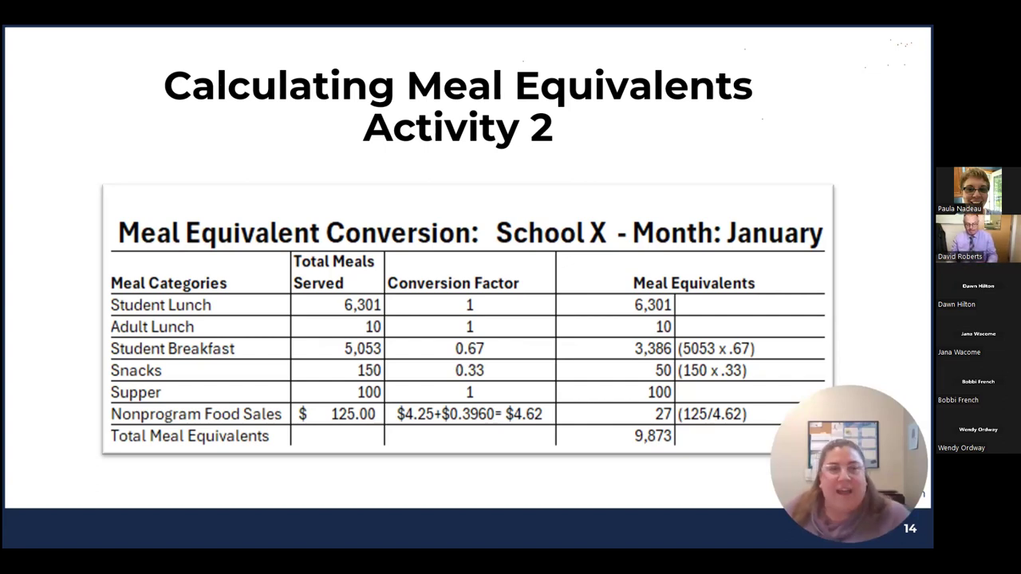
key("Right")
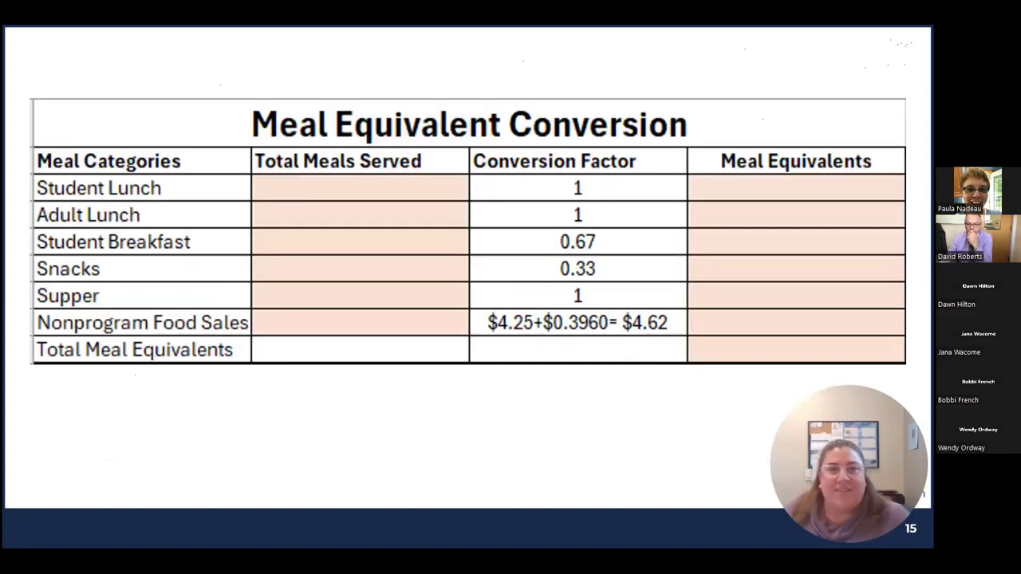
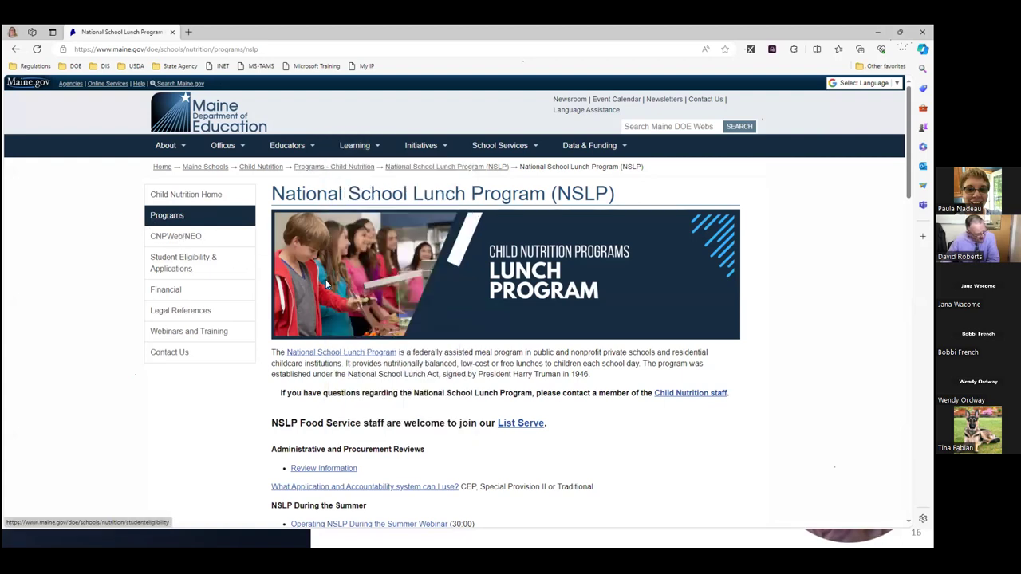
- Locate the Management Forms section with the Meal Per Worker Hours and Goals link on the National School Lunch Program page
scroll(326, 284, "down", 1)
scroll(326, 284, "up", 1)
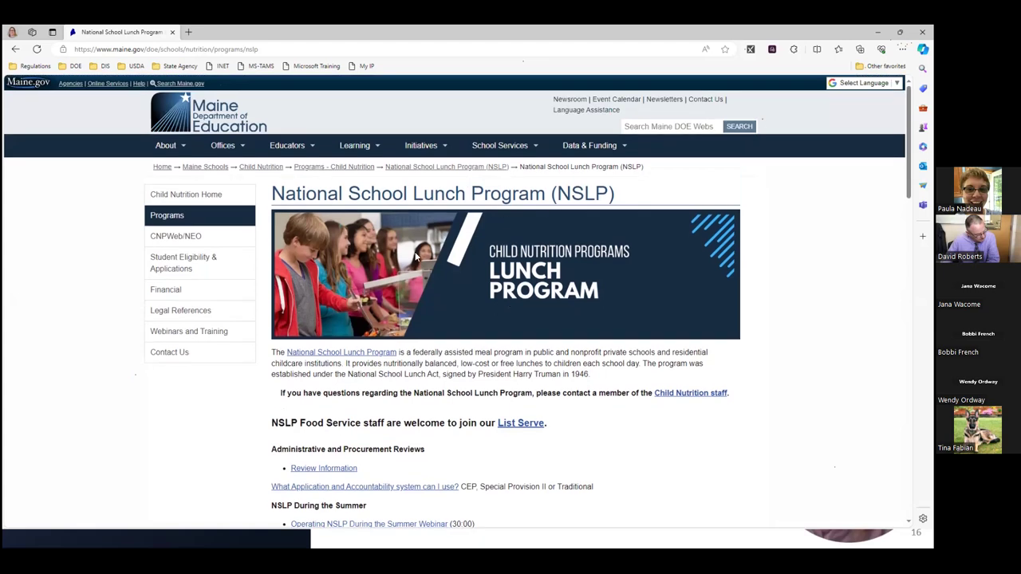
scroll(414, 255, "down", 2)
scroll(415, 256, "down", 6)
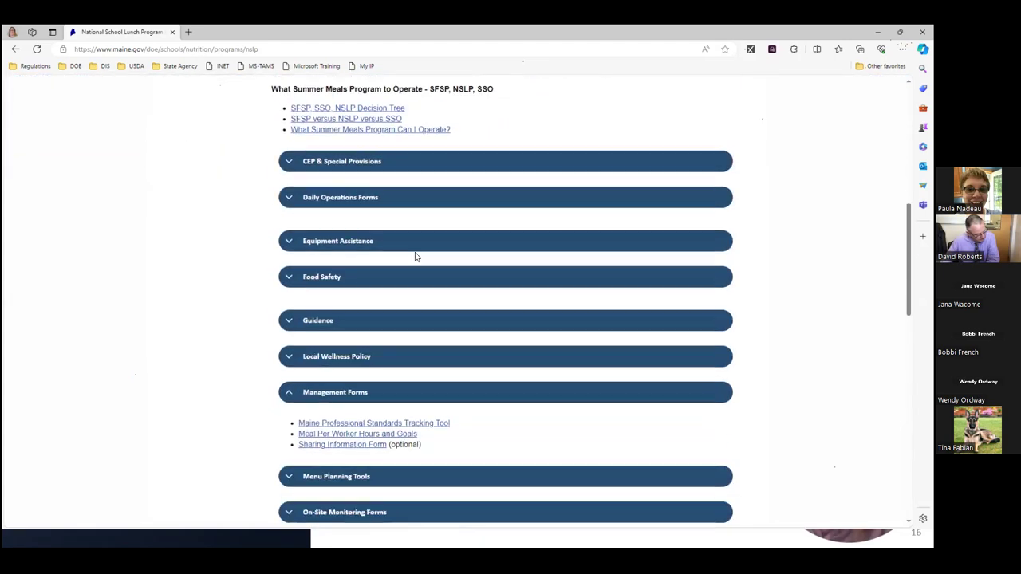
scroll(416, 257, "down", 1)
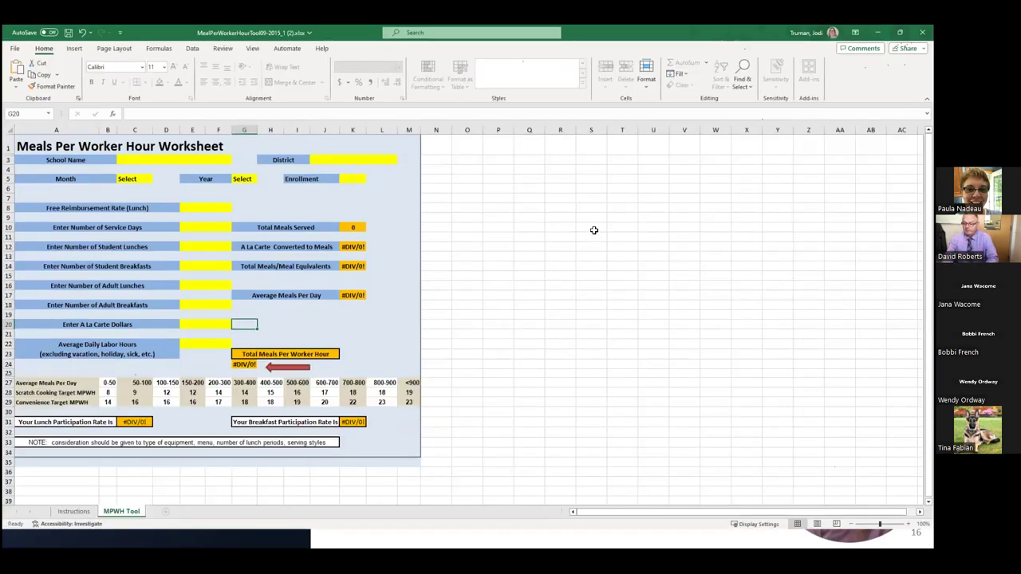
- Read the Instructions sheet of the Meals Per Worker Hour workbook and return to the MPWH Tool sheet
left_click(73, 512)
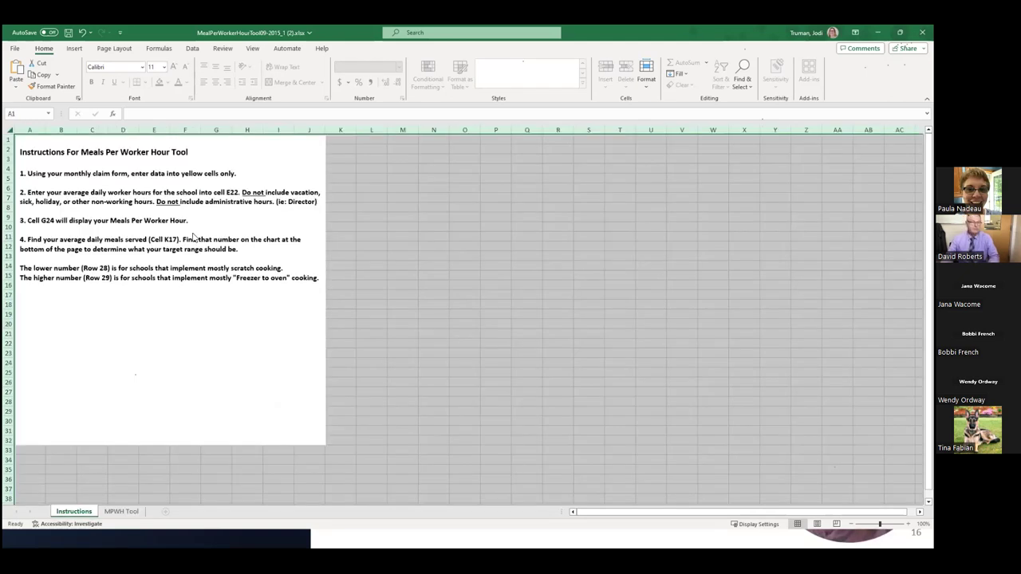
left_click(121, 511)
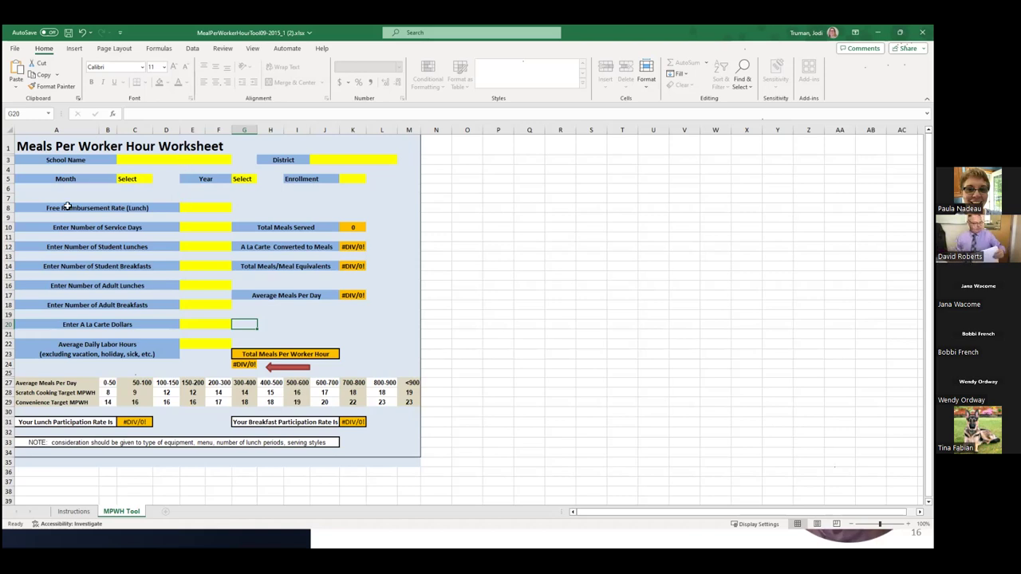
- Set the free lunch reimbursement rate to 4.62 and the enrollment to 400 in the Meals Per Worker Hour worksheet
left_click(204, 208)
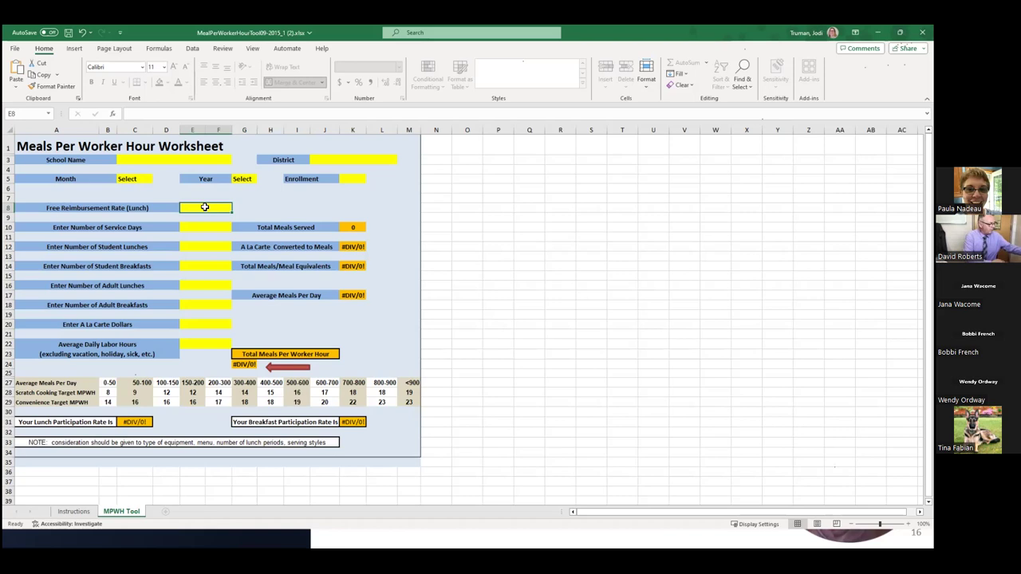
type("4.62")
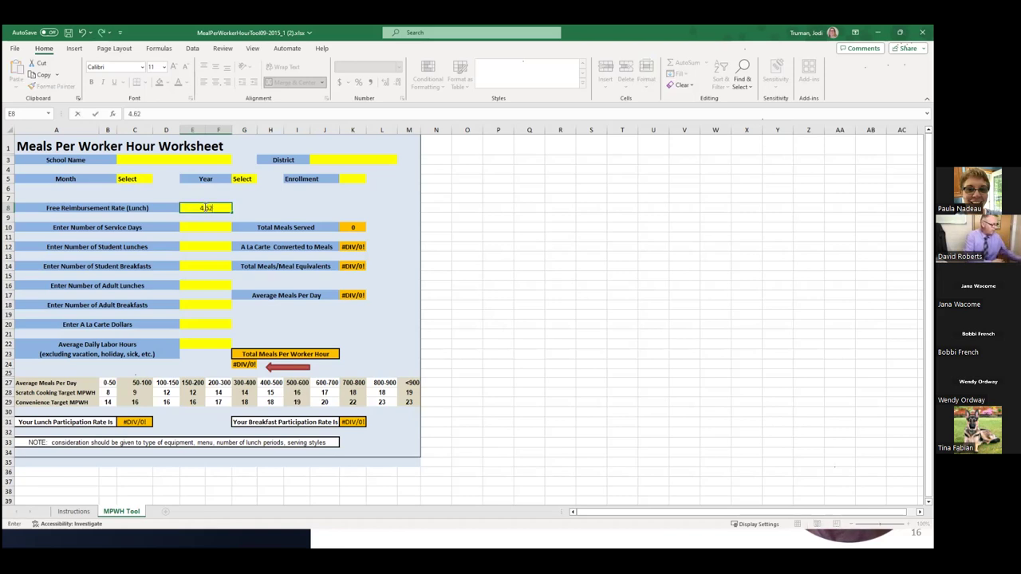
key("Return")
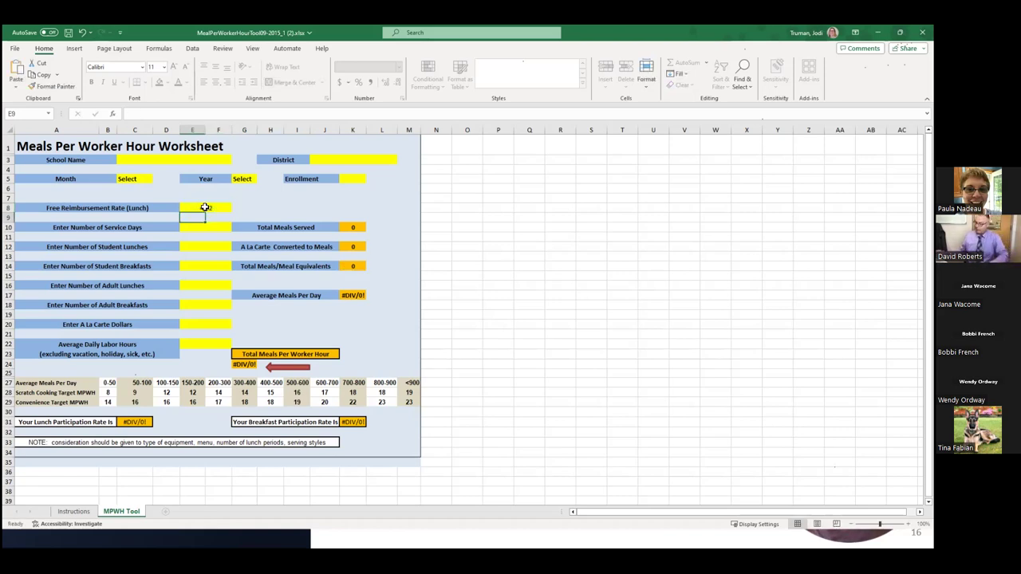
key("Return")
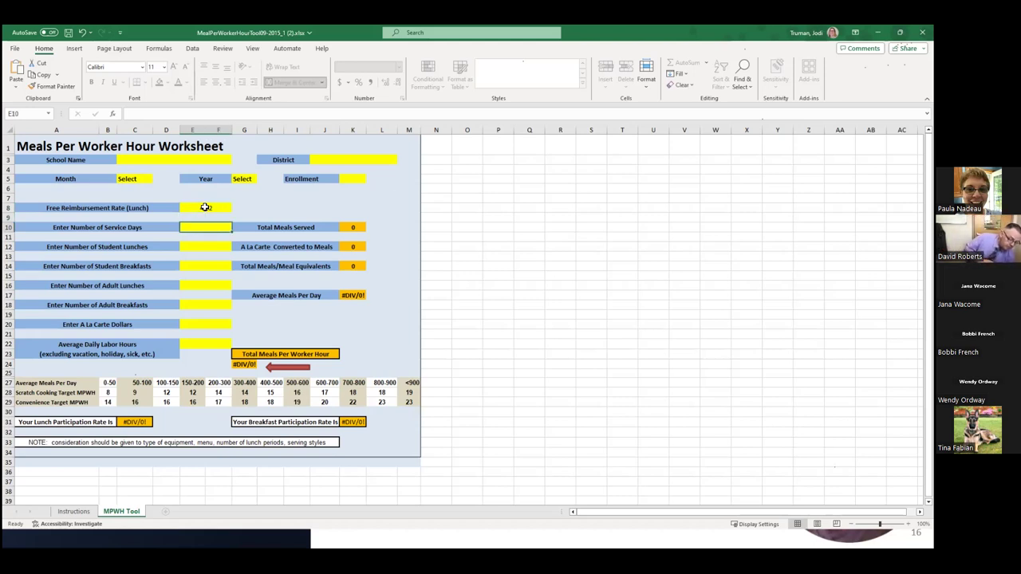
left_click(356, 177)
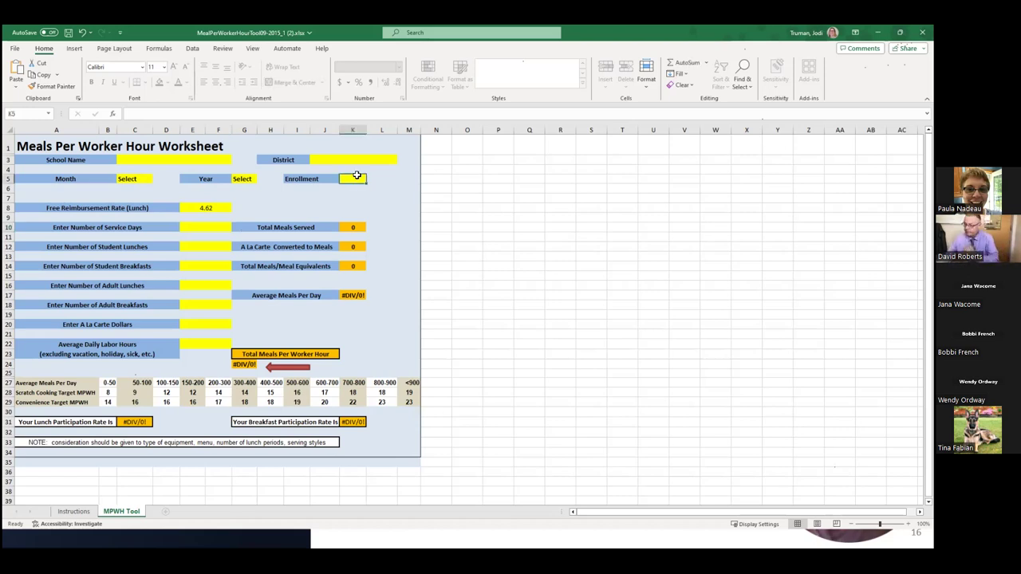
type("400")
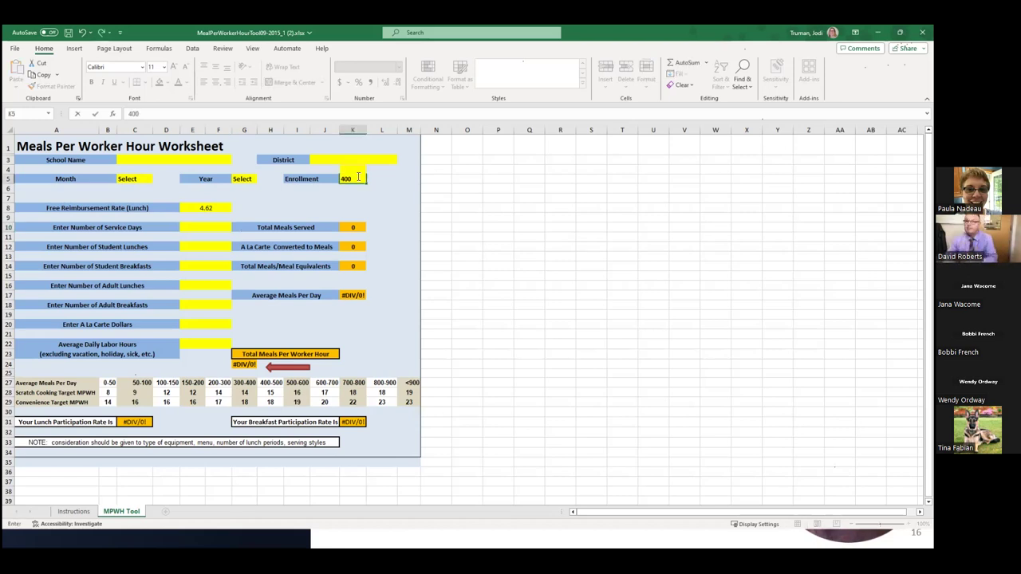
left_click(238, 189)
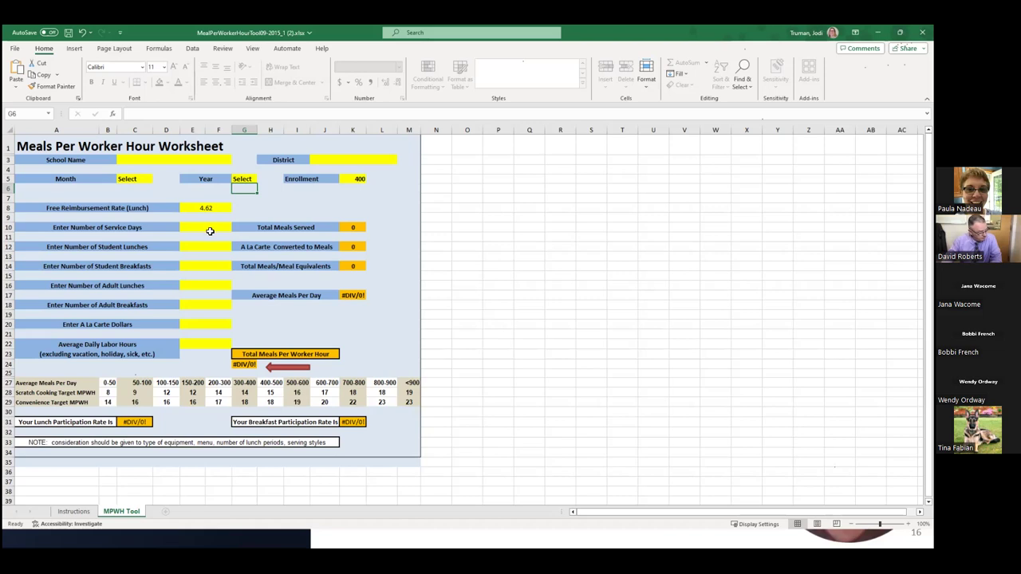
- Enter 19 service days and 6401 student lunches in the worksheet
left_click(212, 227)
type("19")
key("Return")
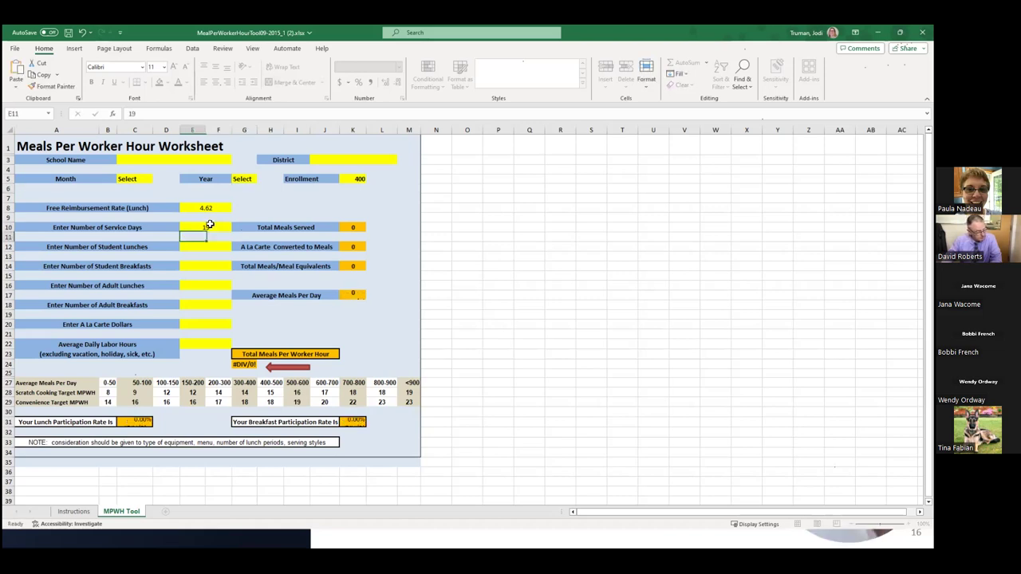
key("Return")
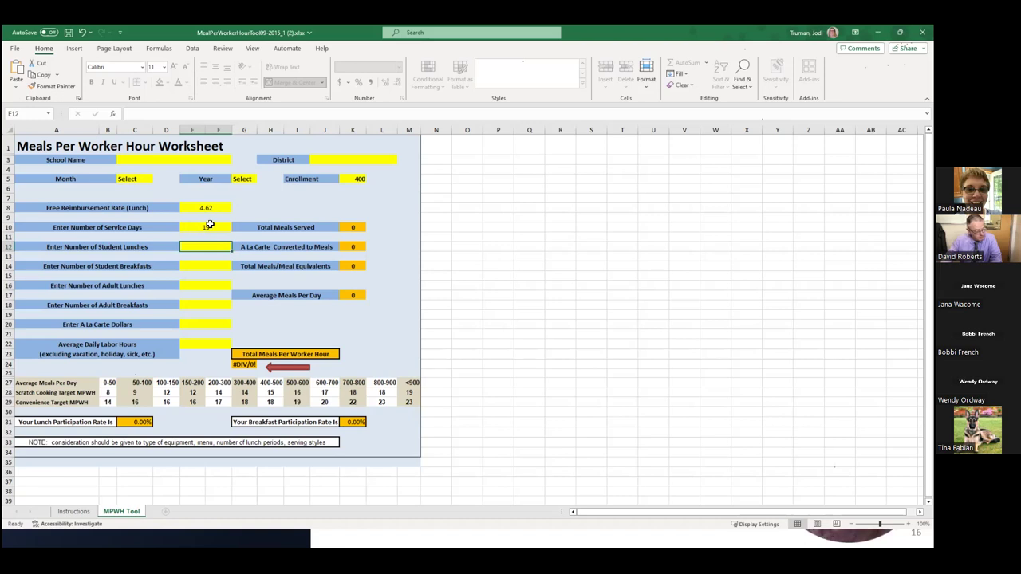
type("6401")
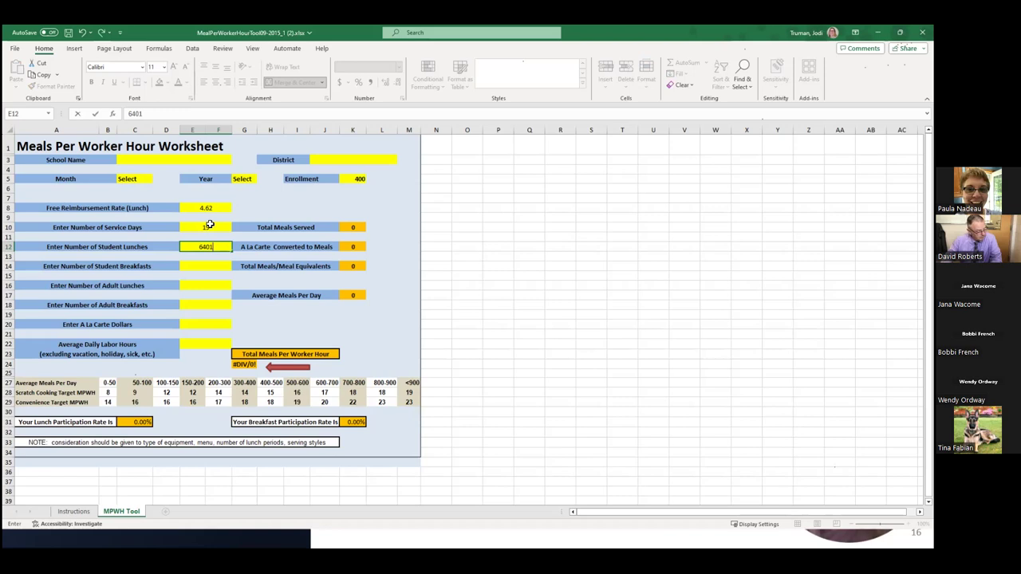
- Fill in the remaining meal counts with 5053 student breakfasts, 10 adult lunches and 0 adult breakfasts
left_click(197, 266)
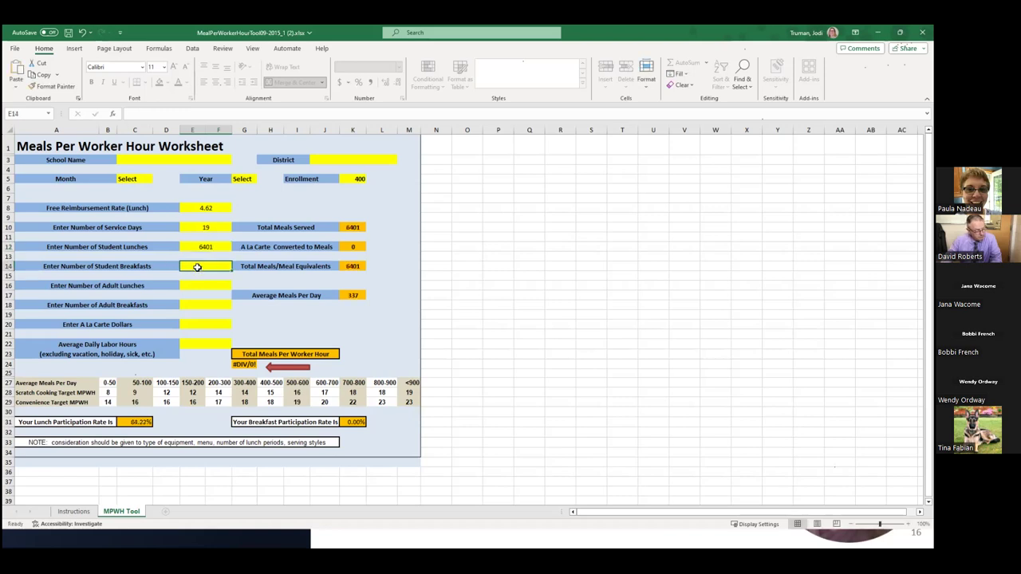
type("5053")
left_click(205, 284)
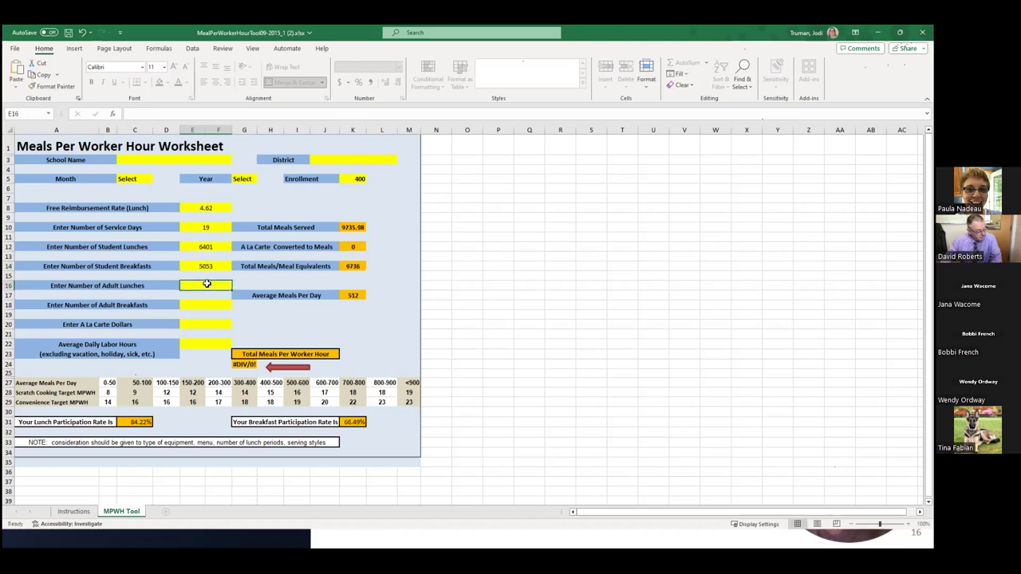
type("10")
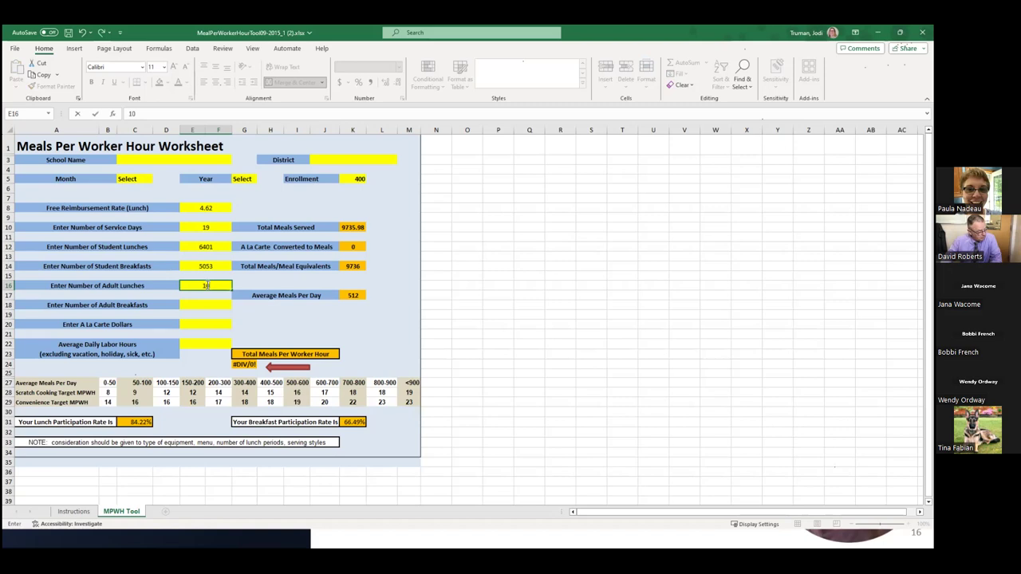
left_click(206, 305)
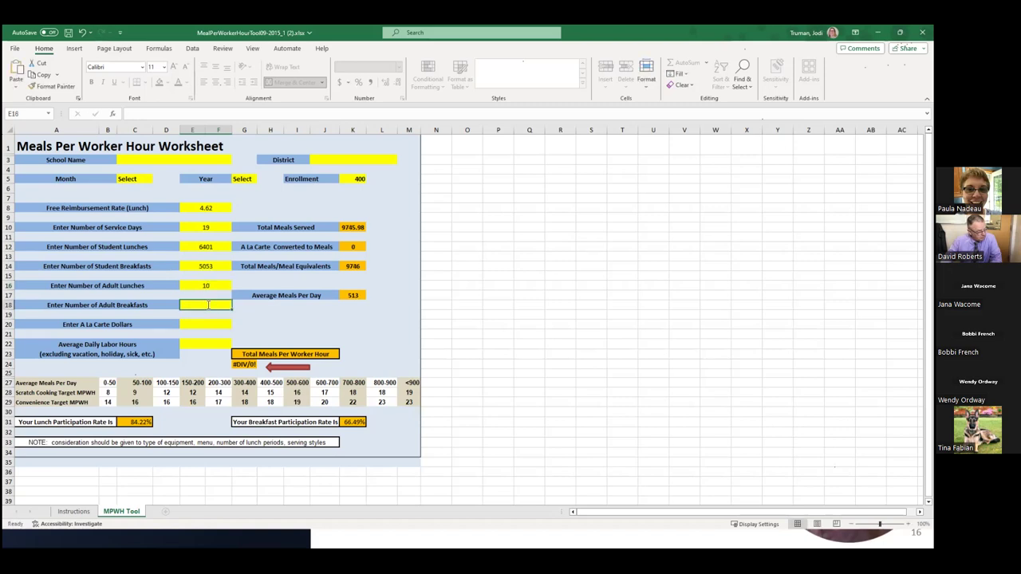
type("0")
- Set the a la carte dollars to 125 and the average daily labor hours to 56
left_click(205, 328)
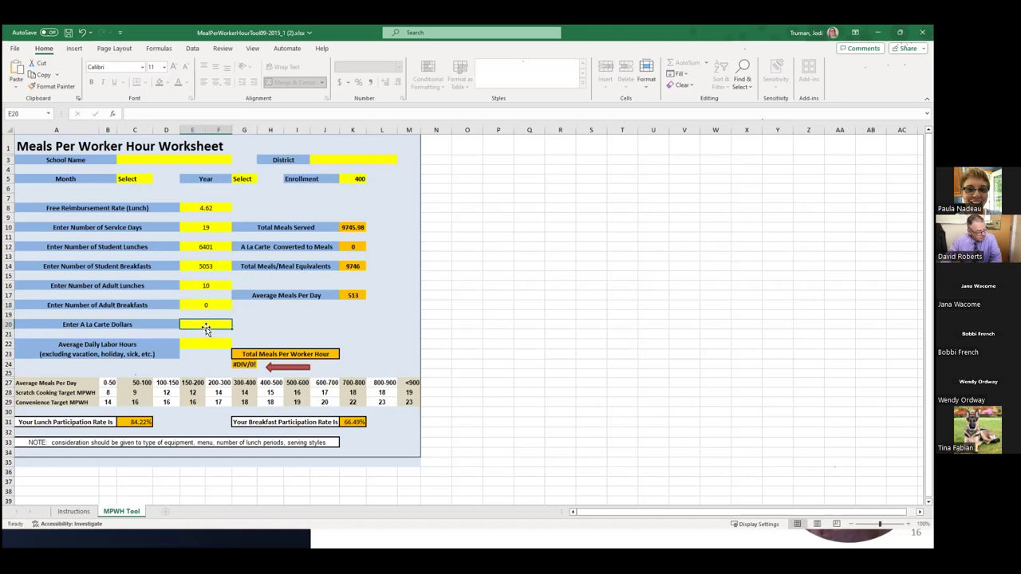
type("125")
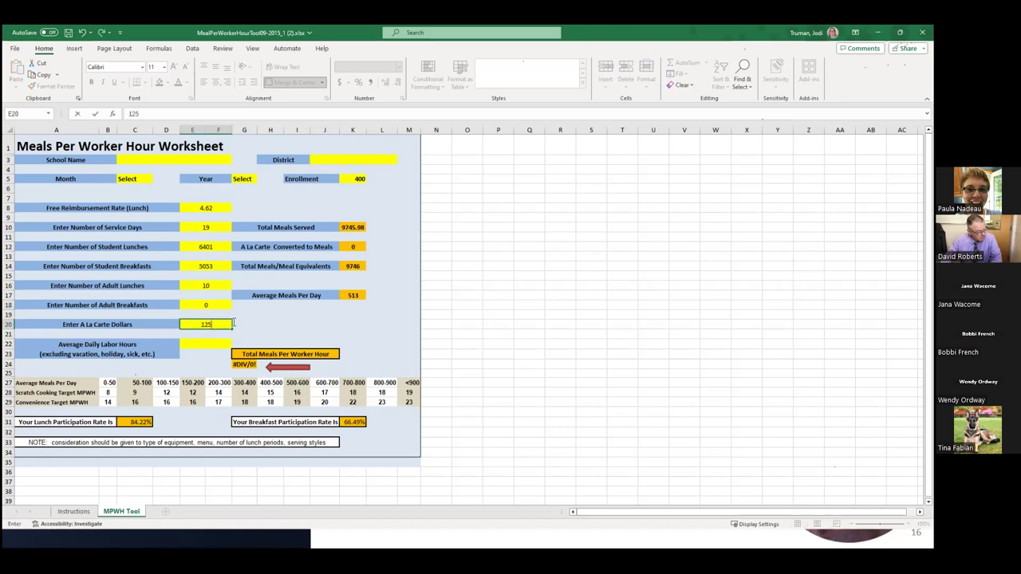
left_click(215, 343)
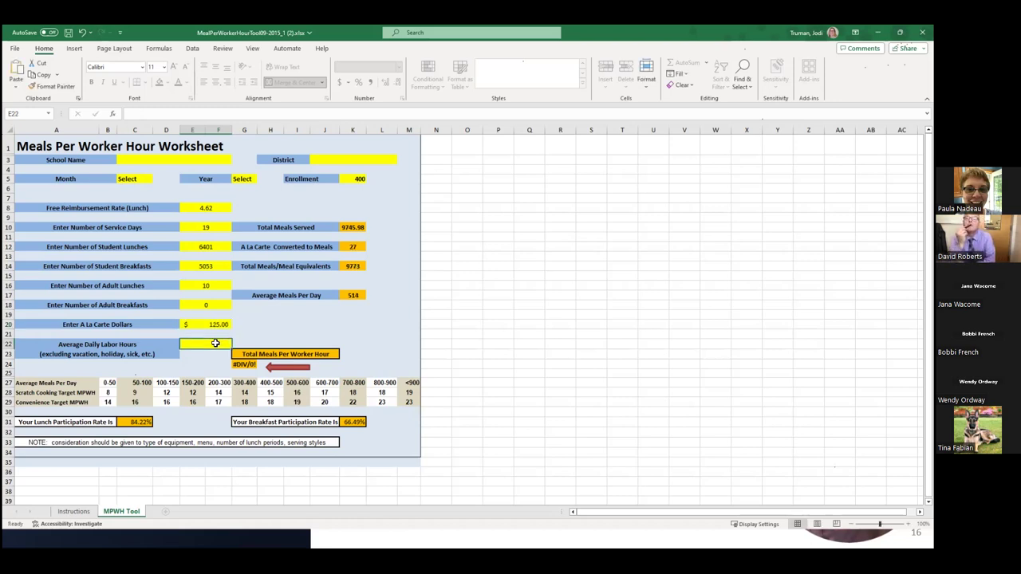
type("56")
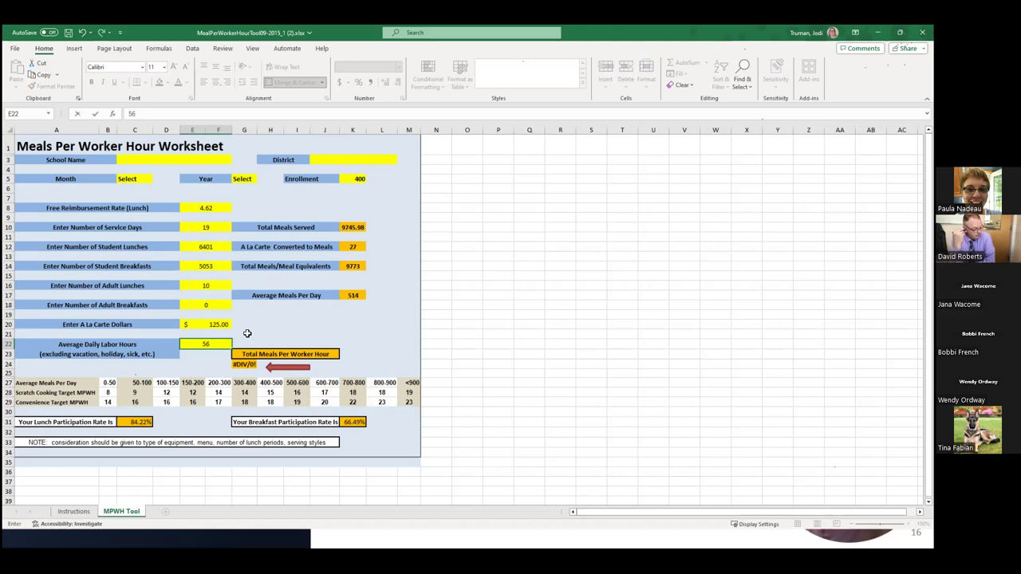
left_click(247, 334)
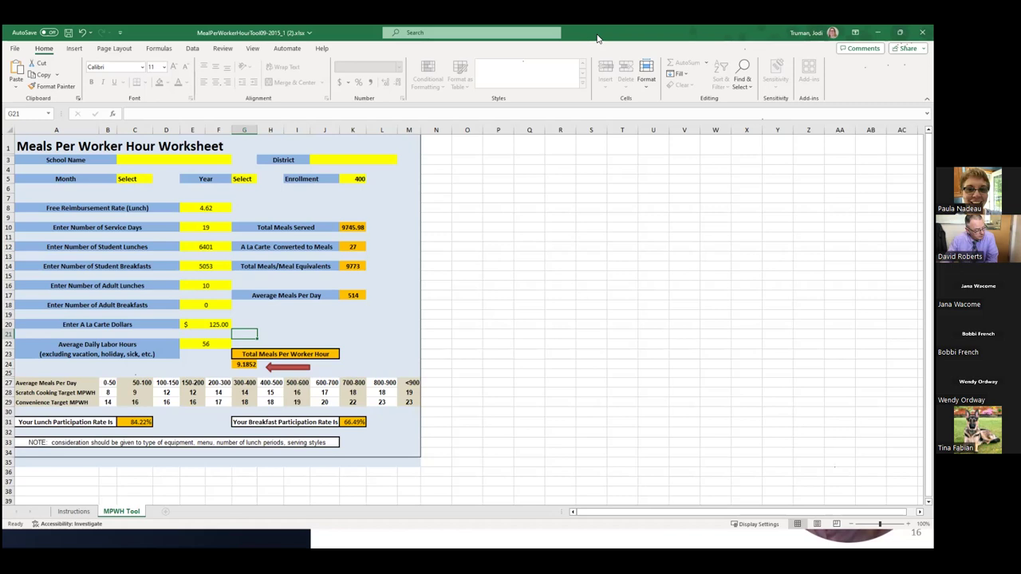
key("super+Down")
left_click(791, 78)
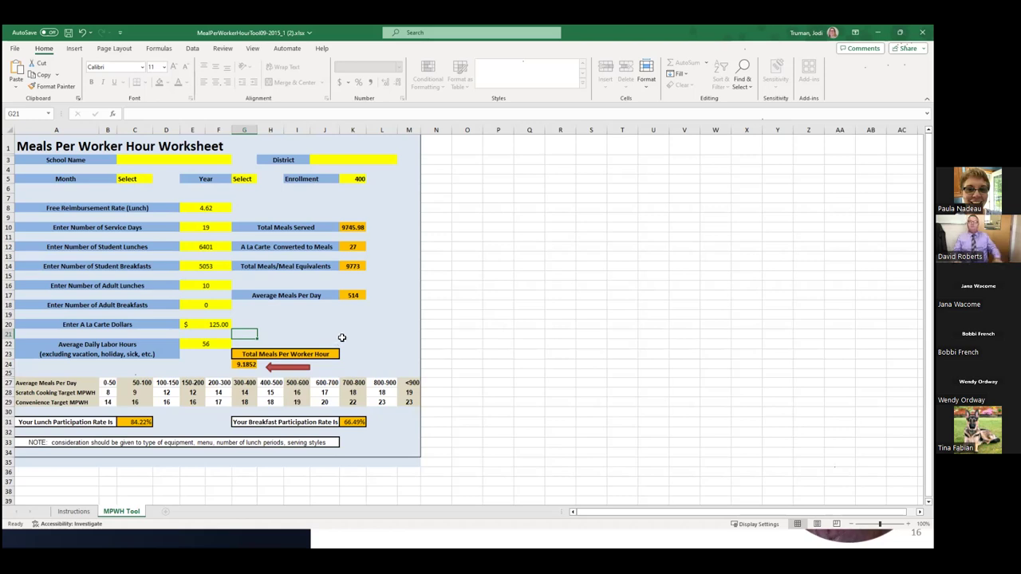
- Compare the average meals per day and total meals per worker hour with the scratch and convenience cooking targets for 500-600 meals
left_click(360, 295)
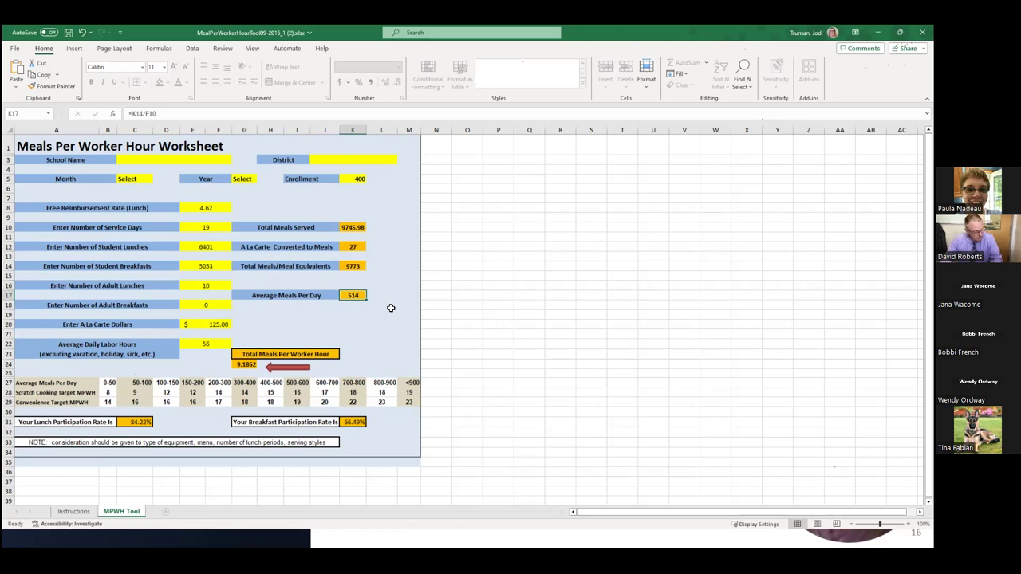
left_click(241, 364)
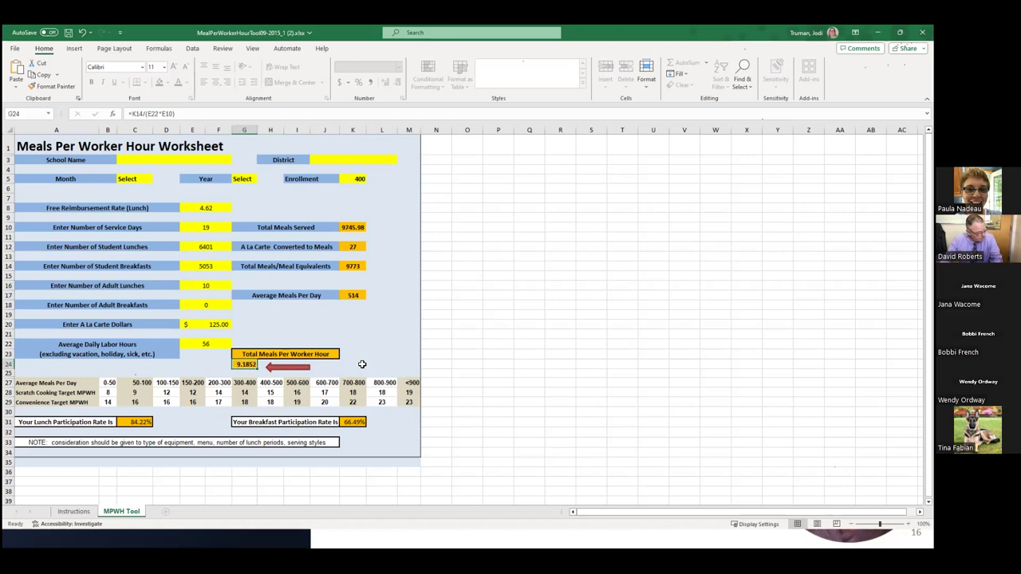
left_click(346, 296)
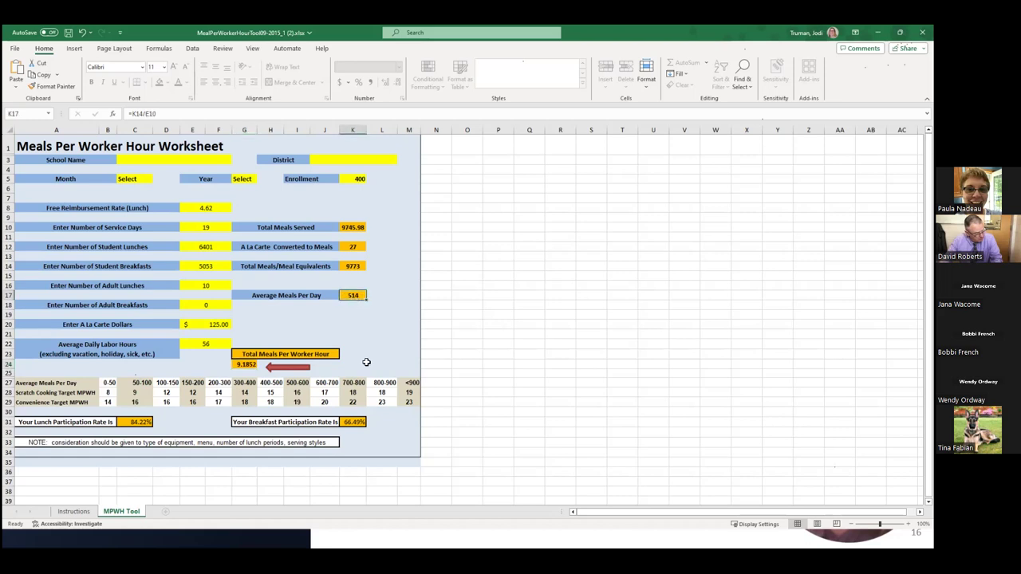
left_click(301, 383)
left_click(303, 392)
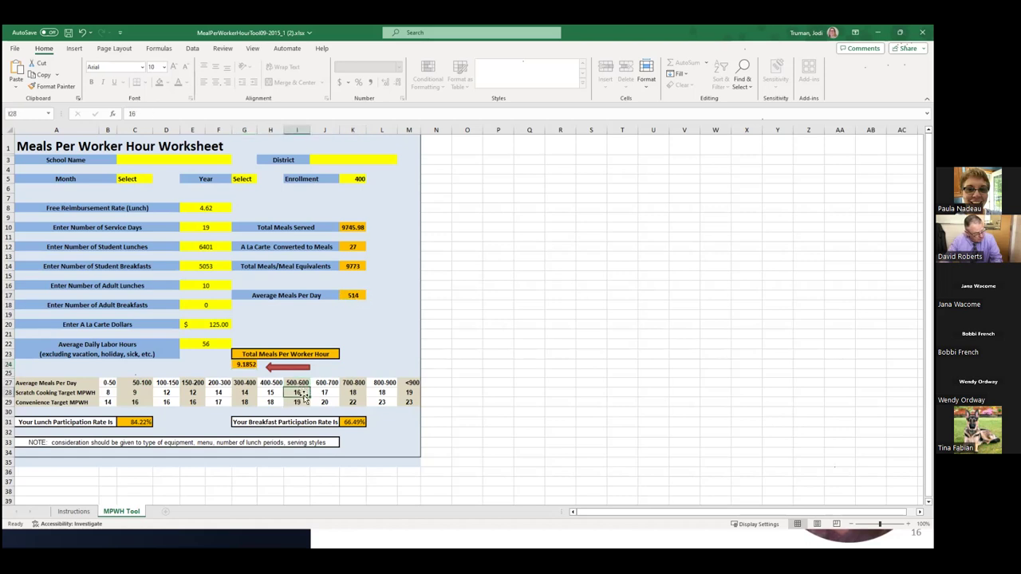
left_click(303, 401)
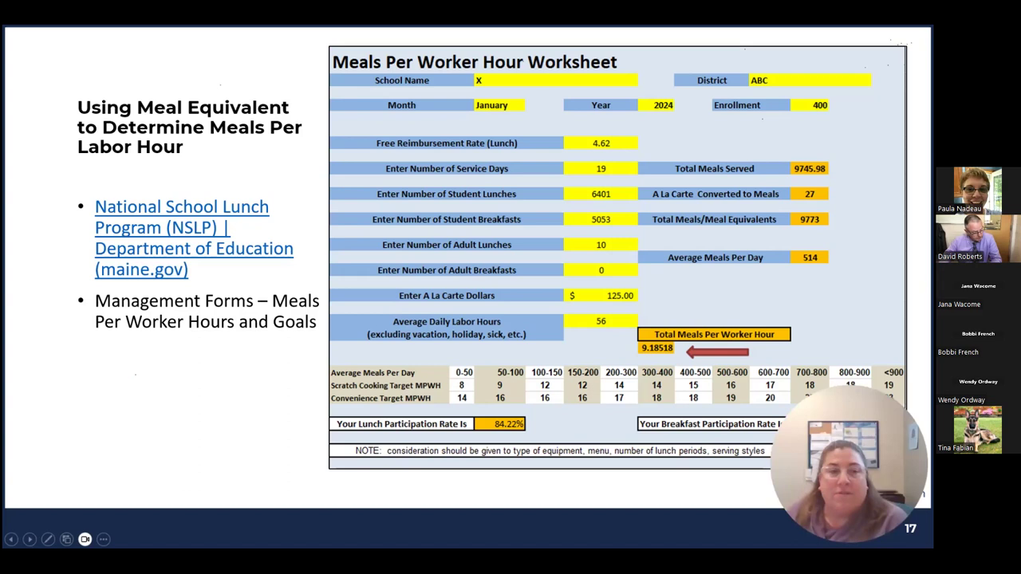
key("Right")
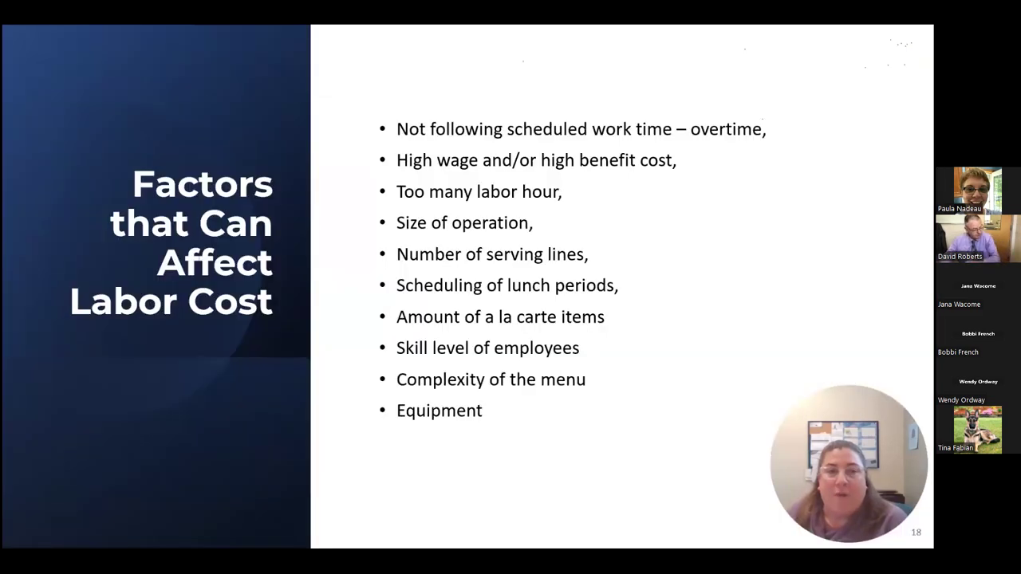